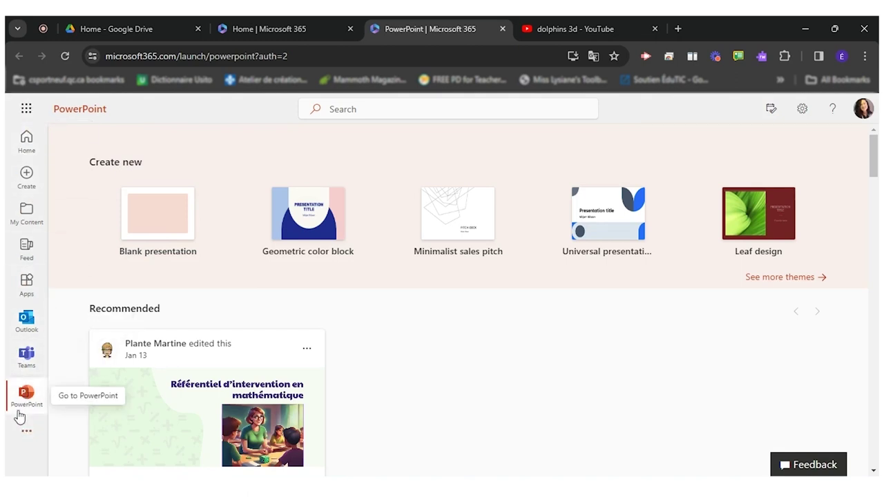
- Start a new blank presentation, Présentation1, from the PowerPoint start page
left_click(142, 228)
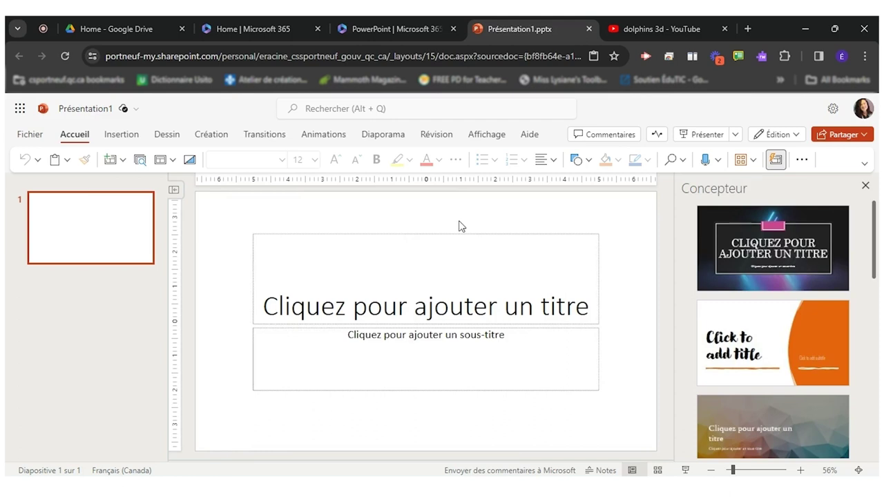
- Give the slide a solid black background fill
right_click(462, 226)
mouse_move(519, 330)
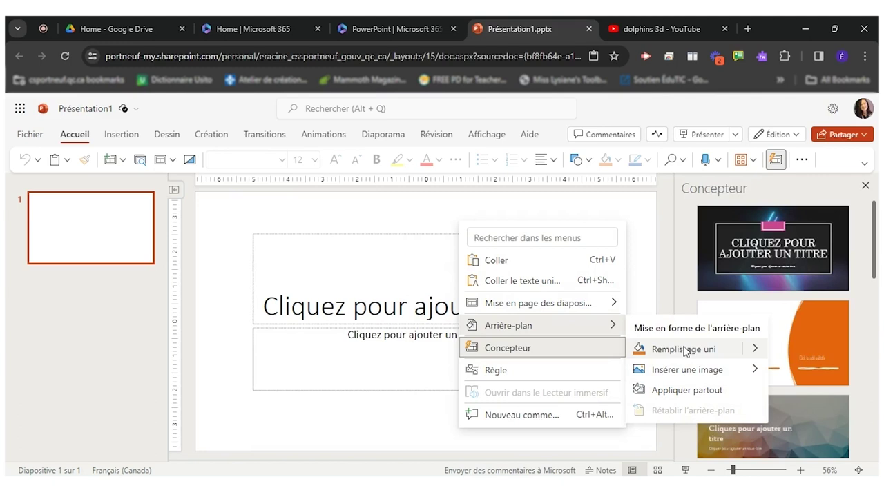
mouse_move(765, 364)
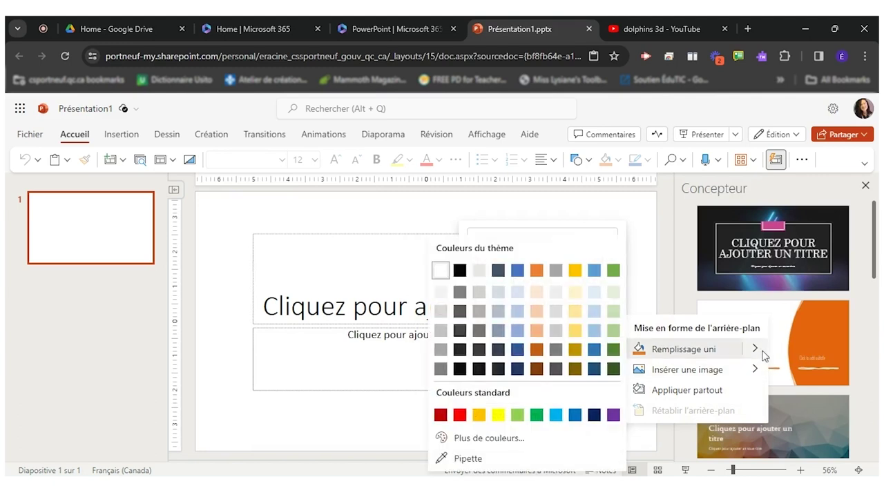
left_click(536, 270)
right_click(494, 213)
mouse_move(591, 304)
mouse_move(795, 338)
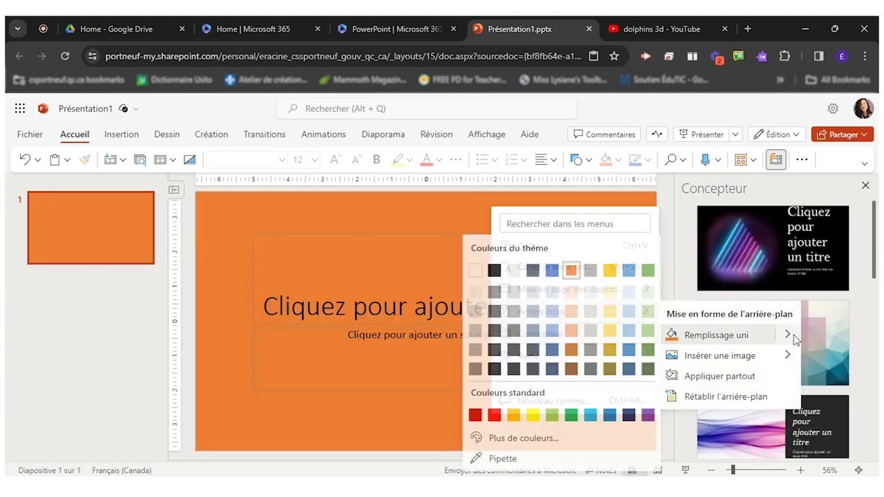
left_click(494, 270)
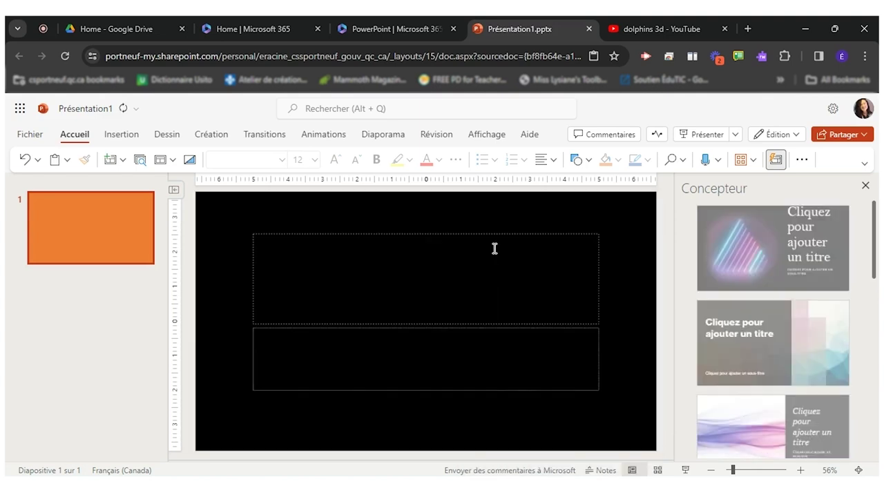
- Delete the title placeholder and select the subtitle box
left_click(420, 306)
key("Delete")
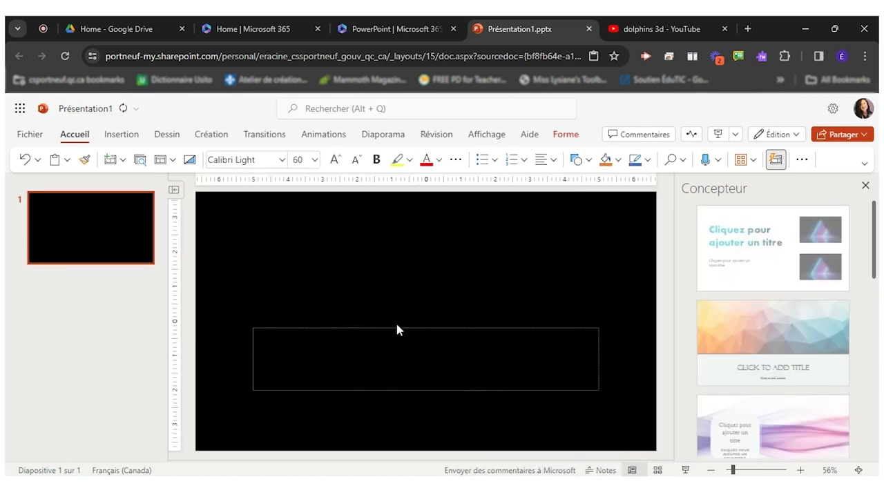
left_click(408, 328)
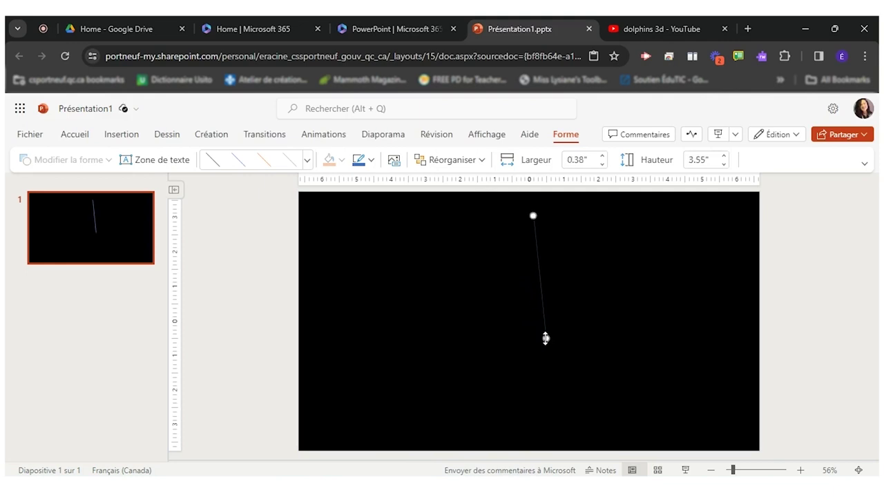
- Stretch the line into a long vertical divider and make its outline white
left_click_drag(545, 339, 535, 434)
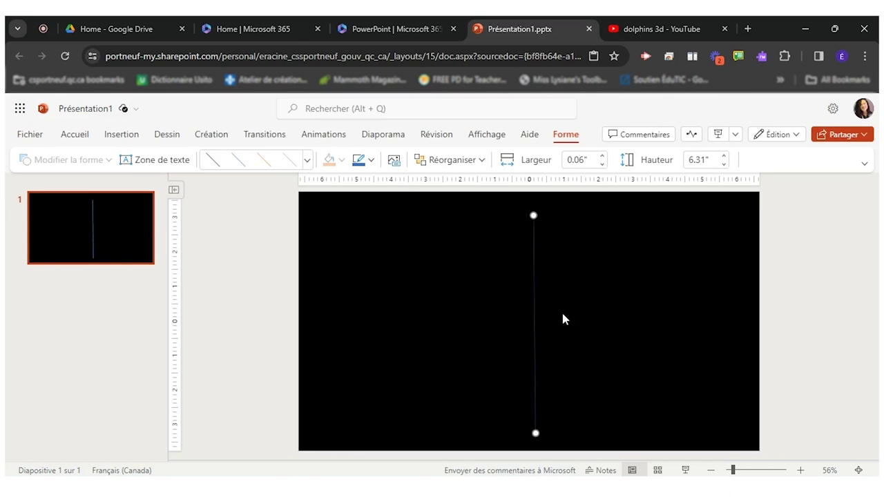
left_click(371, 159)
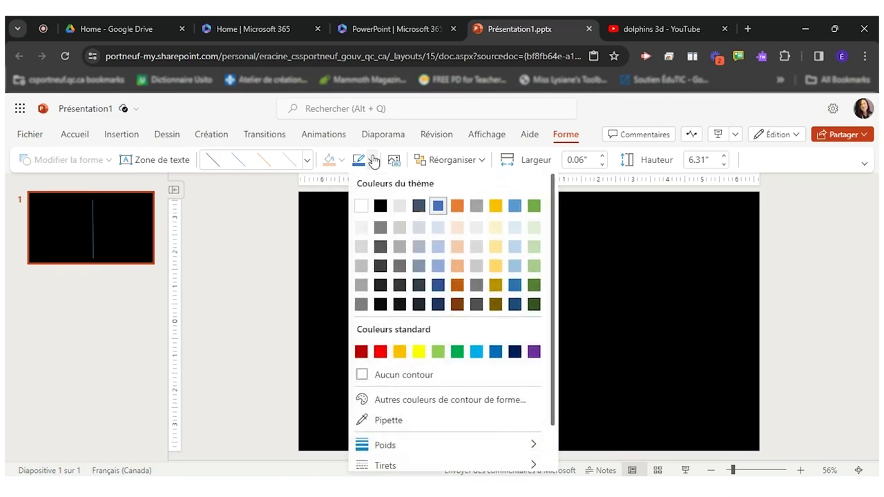
left_click(362, 206)
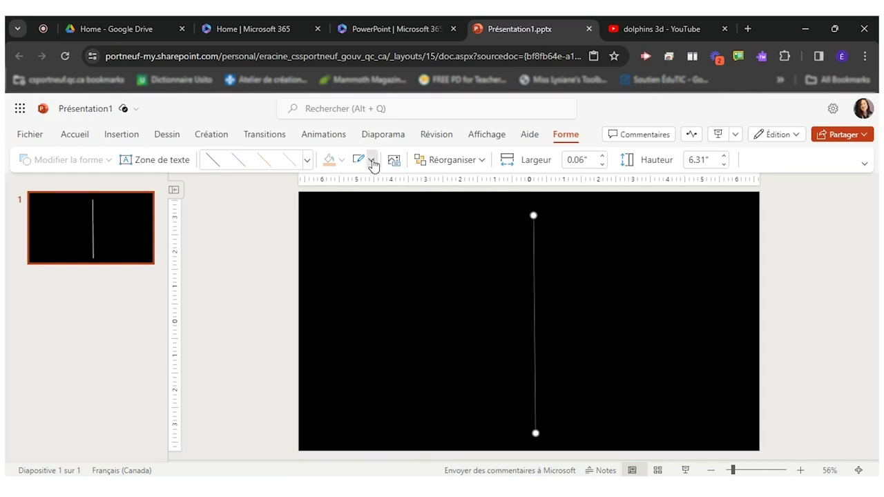
- Thicken the white divider line's outline weight to 4½ pt
left_click(371, 162)
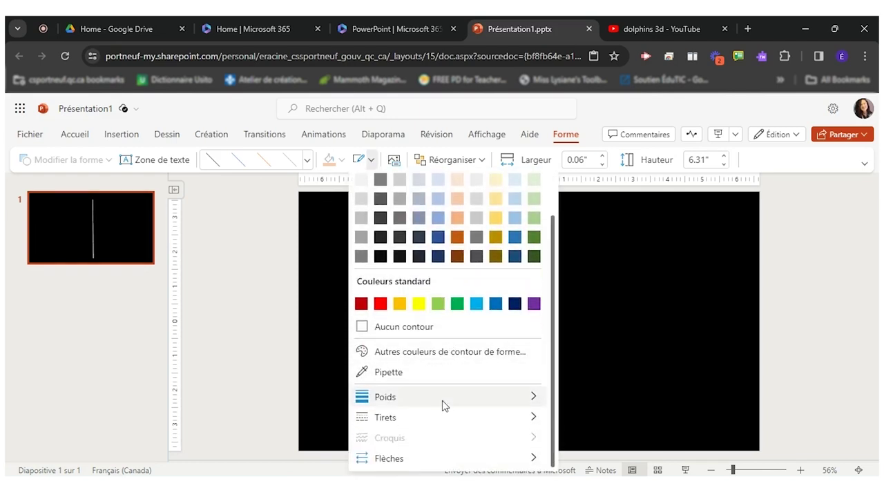
mouse_move(442, 406)
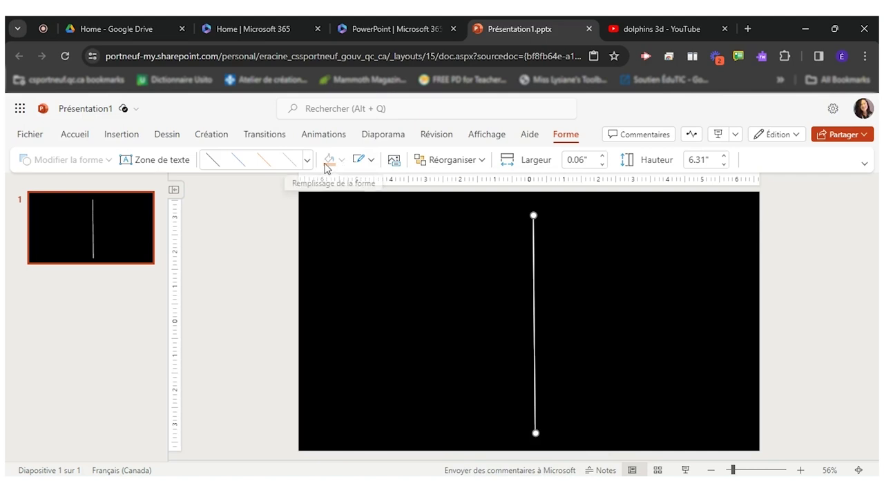
left_click(372, 161)
mouse_move(505, 446)
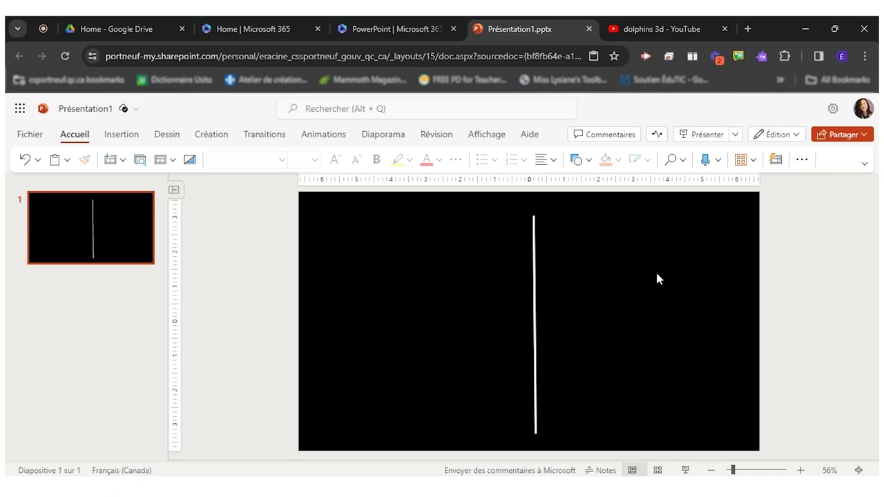
- Copy the share link of the Dolphins 3D Screensaver YouTube video
left_click(630, 29)
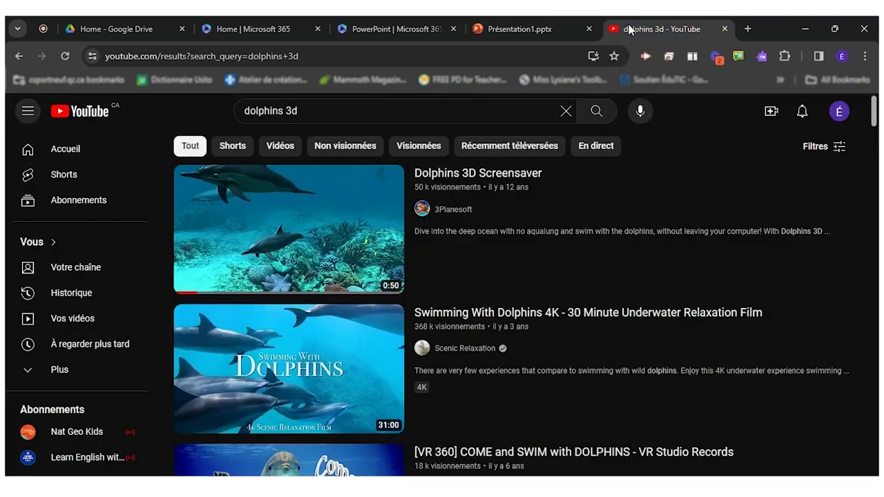
left_click(239, 211)
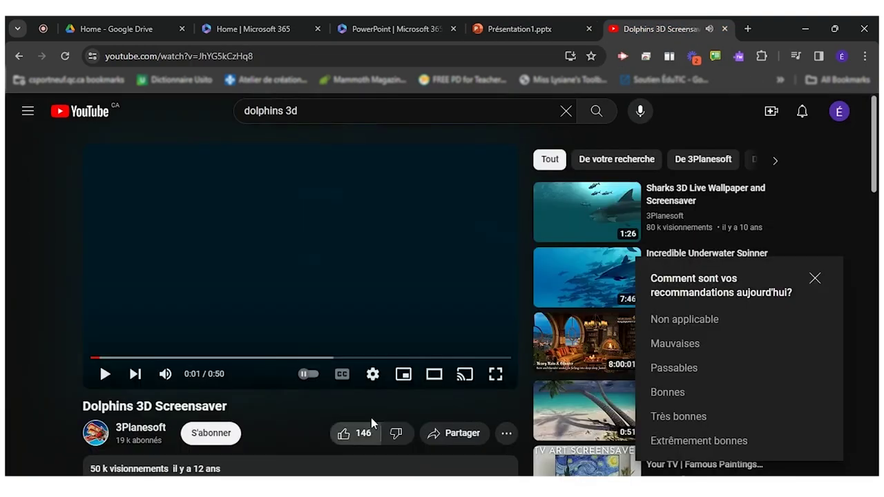
left_click(456, 437)
left_click(563, 355)
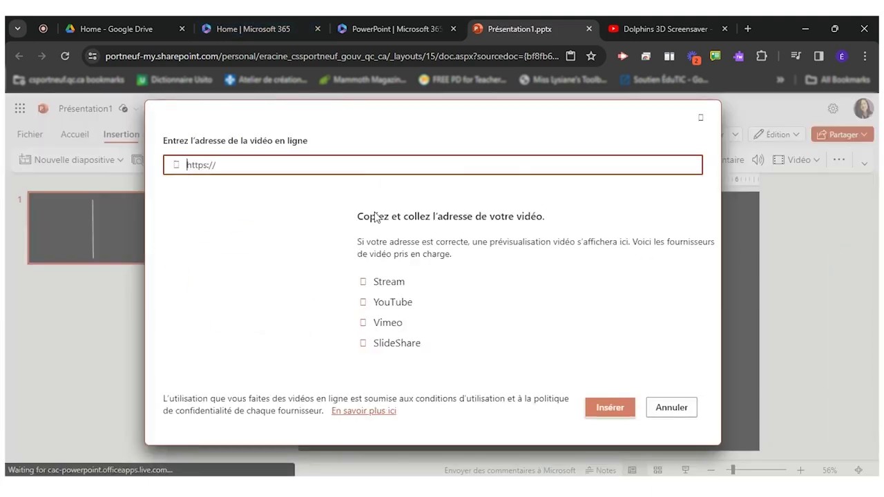
- Embed the dolphin video from the pasted link, shrink it and place it top-left beside the line
type("https://youtu.be/JhYG5kCzHq8?si=LgItwz4rs2LVCL5k")
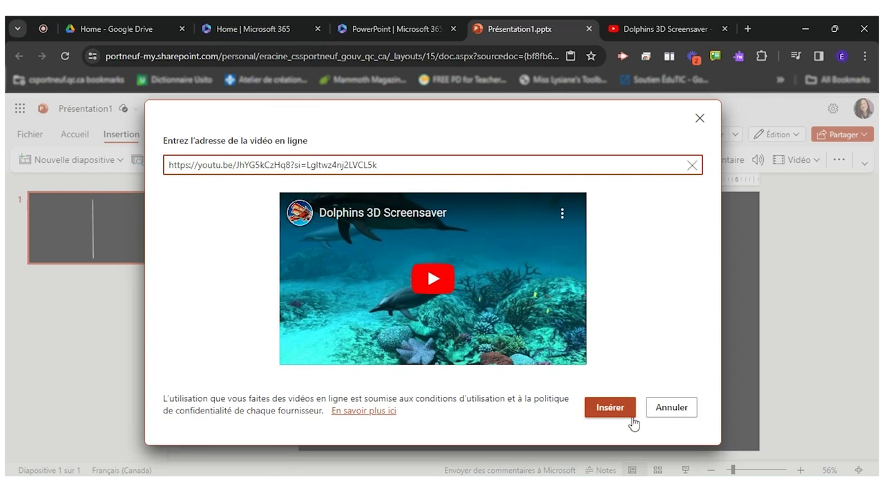
left_click(612, 412)
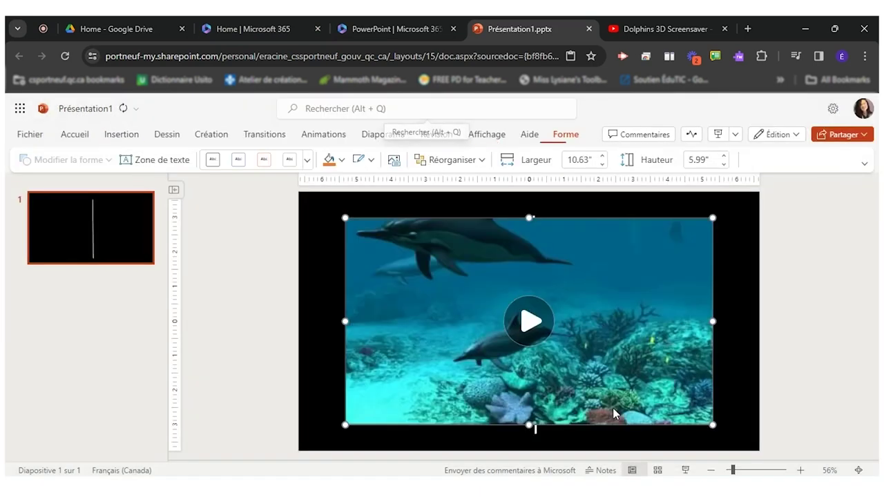
left_click_drag(713, 426, 525, 327)
left_click_drag(477, 304, 469, 301)
left_click(471, 384)
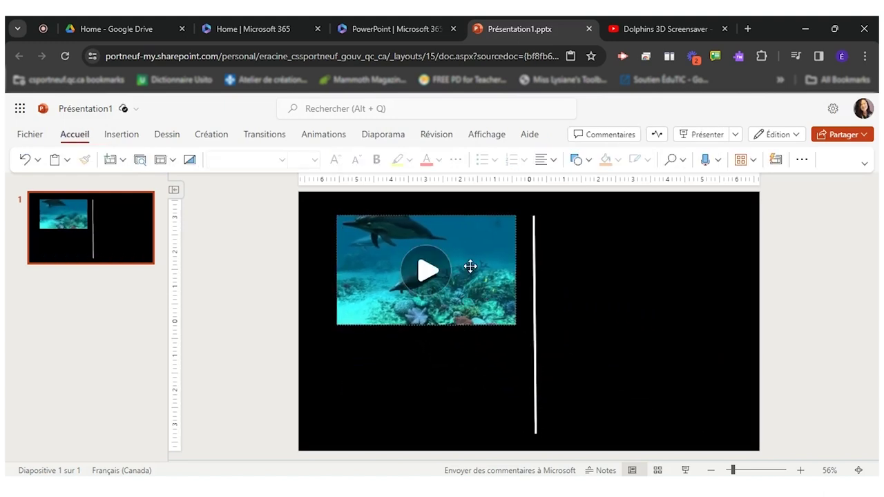
left_click_drag(470, 268, 475, 267)
left_click(121, 134)
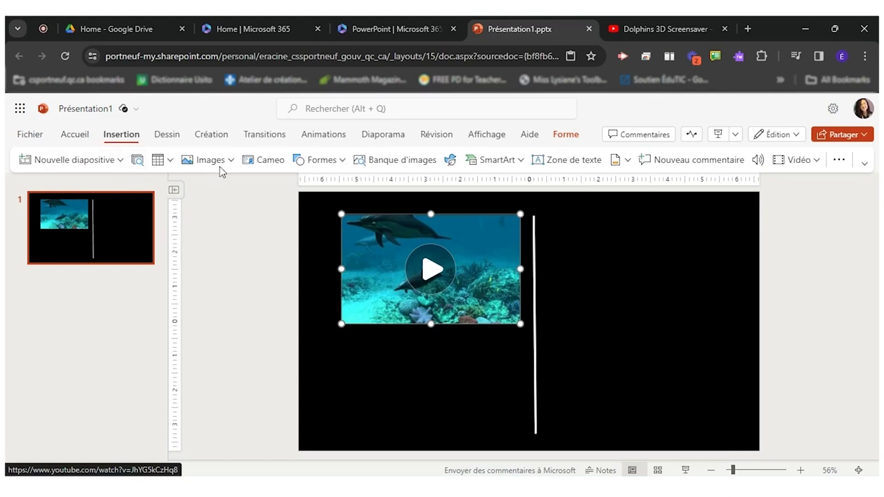
- Add a text box below the video reading 'dfdsfdsf' and colour the text white
left_click(574, 168)
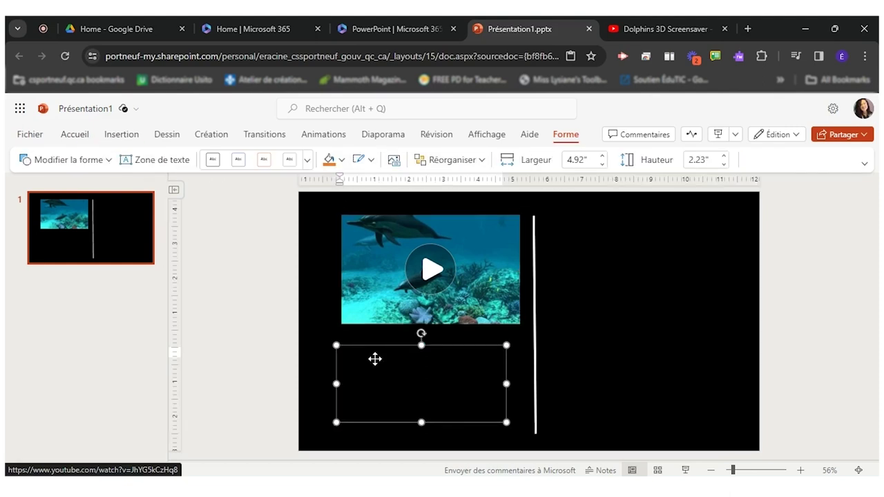
left_click_drag(374, 359, 384, 356)
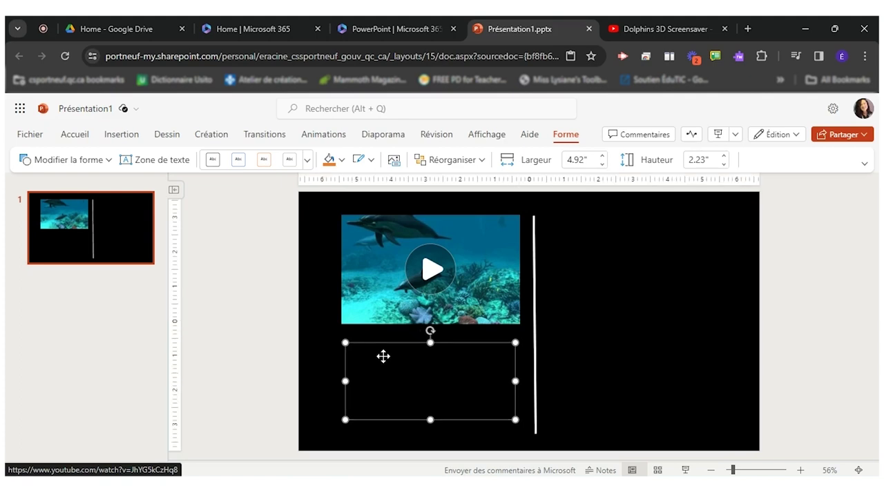
type("dfdsfdsfsf")
double_click(361, 348)
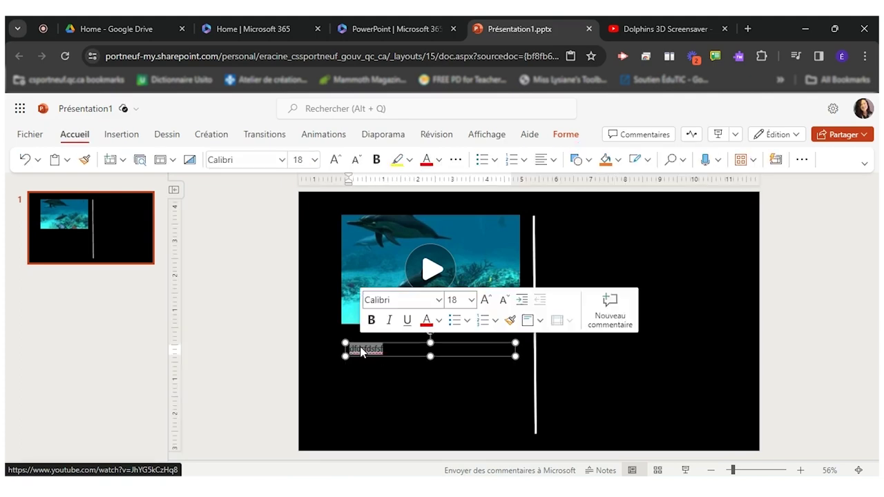
left_click(440, 320)
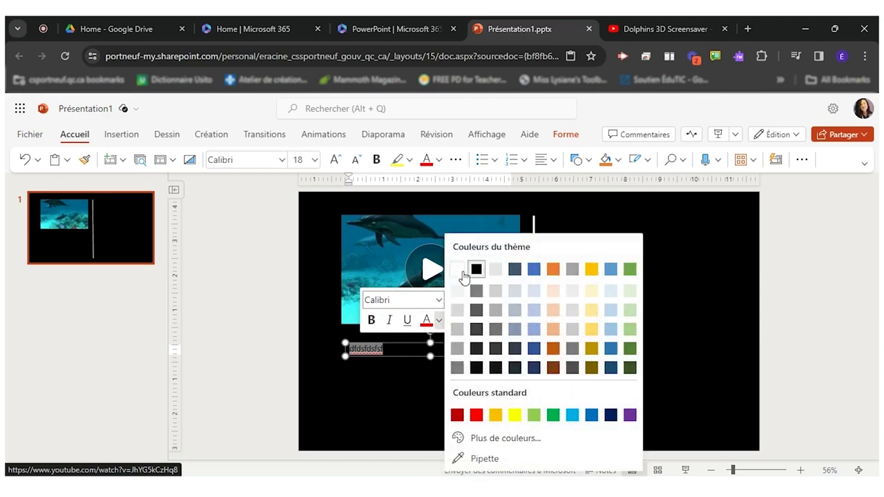
left_click(462, 272)
left_click(295, 355)
- Try the ADLaM Display font on the text, then undo back to Calibri
left_click(349, 350)
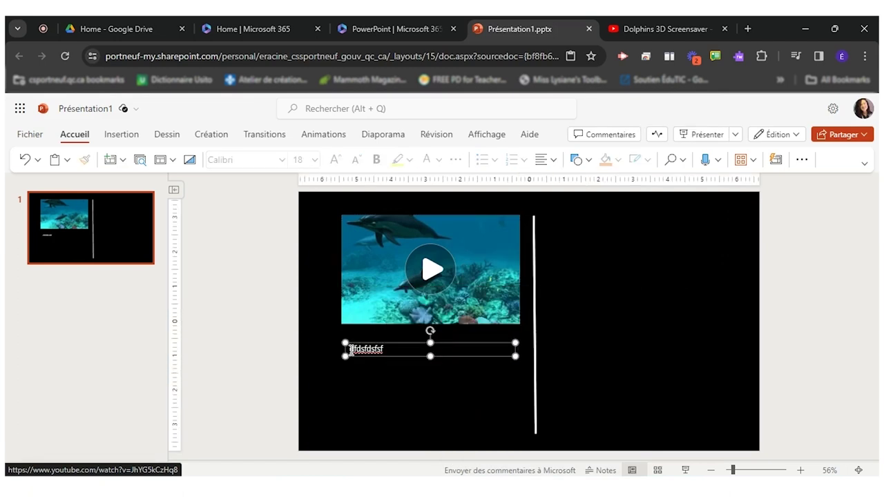
double_click(350, 351)
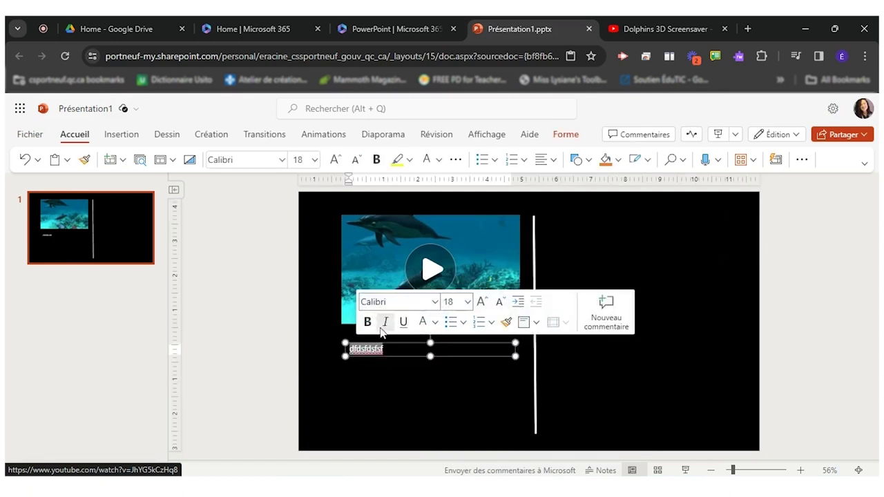
left_click(434, 302)
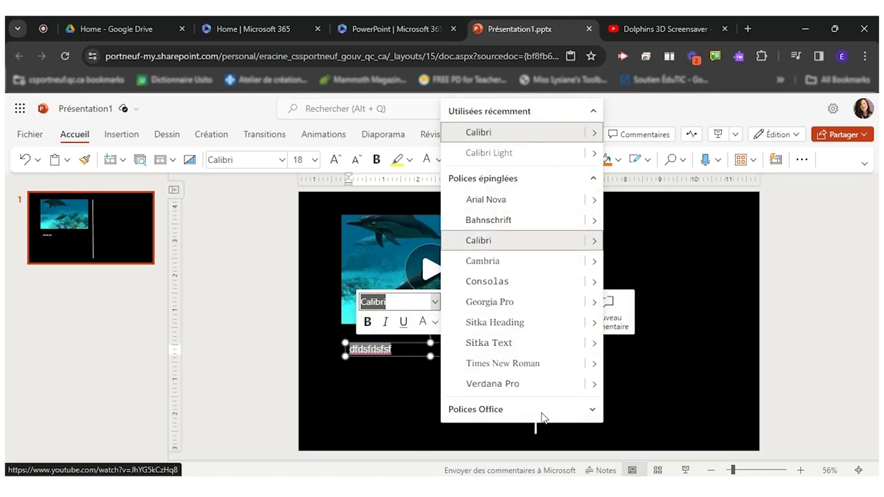
left_click(593, 410)
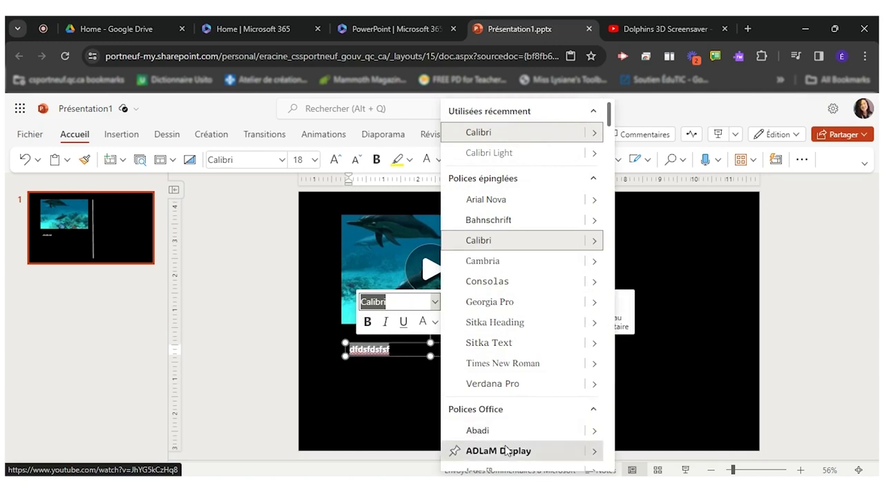
left_click(507, 451)
key("ctrl+z")
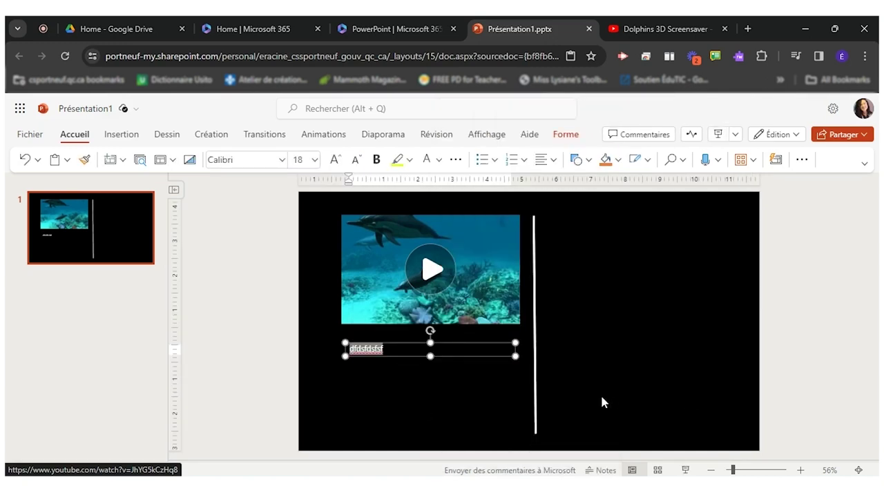
left_click(448, 378)
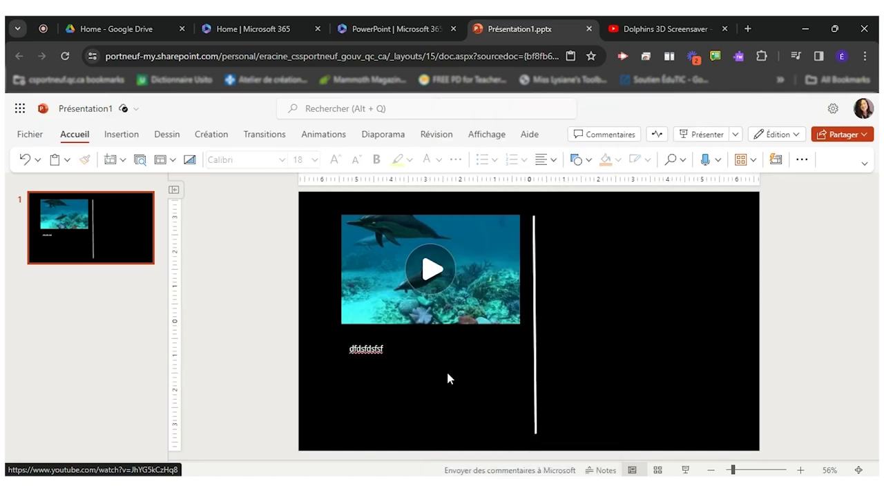
left_click(122, 135)
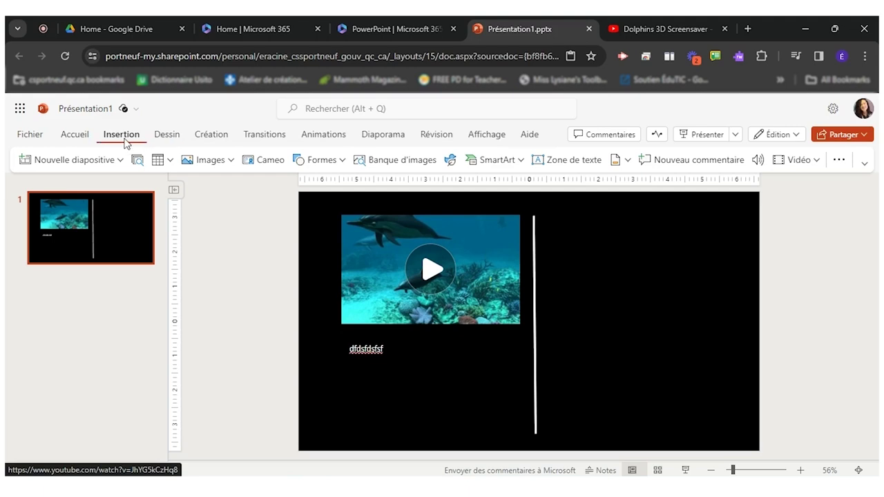
- Search online images for 'stamp' and insert the lighthouse stamp picture
left_click(230, 163)
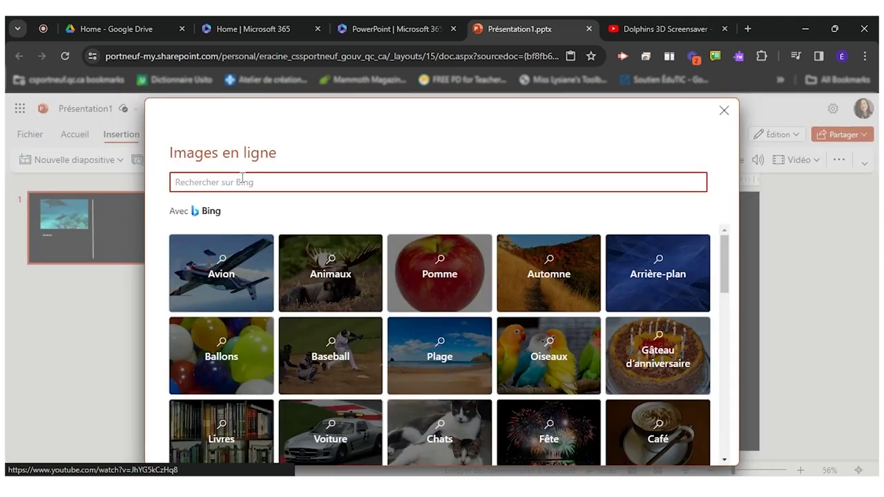
type("stamp")
key("Return")
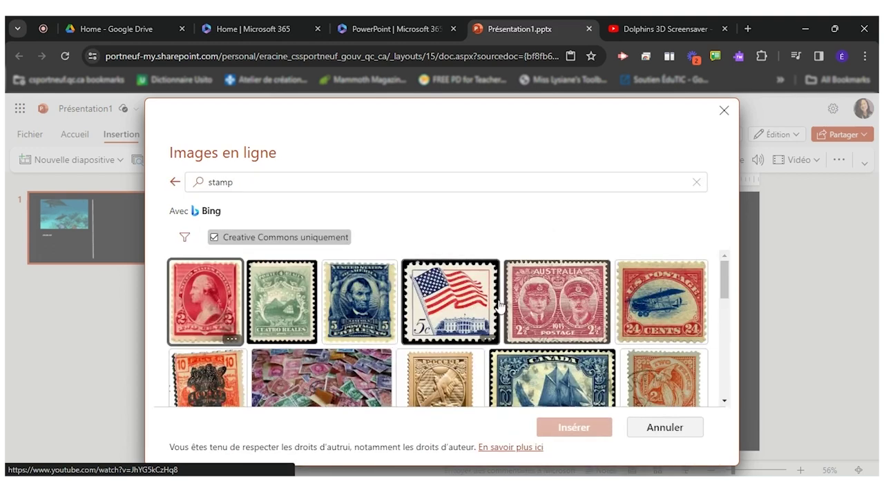
scroll(500, 304, "down", 1)
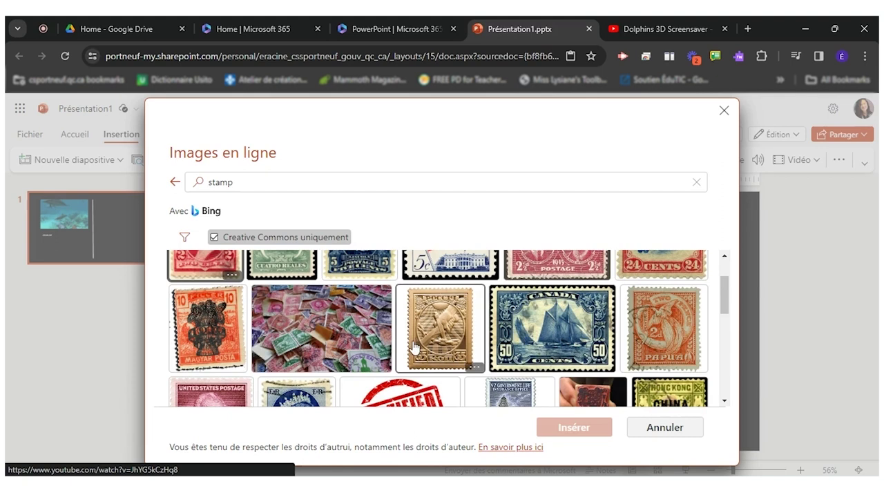
scroll(415, 347, "down", 1)
scroll(414, 348, "down", 1)
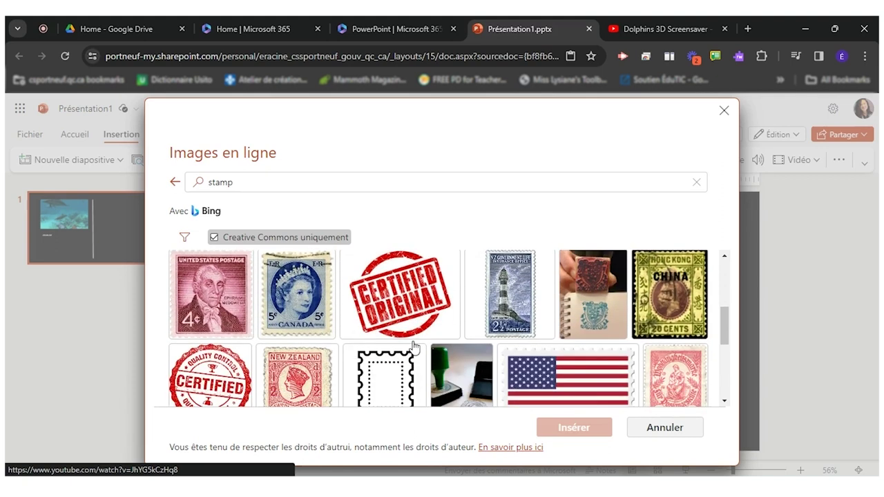
left_click(517, 301)
left_click(563, 428)
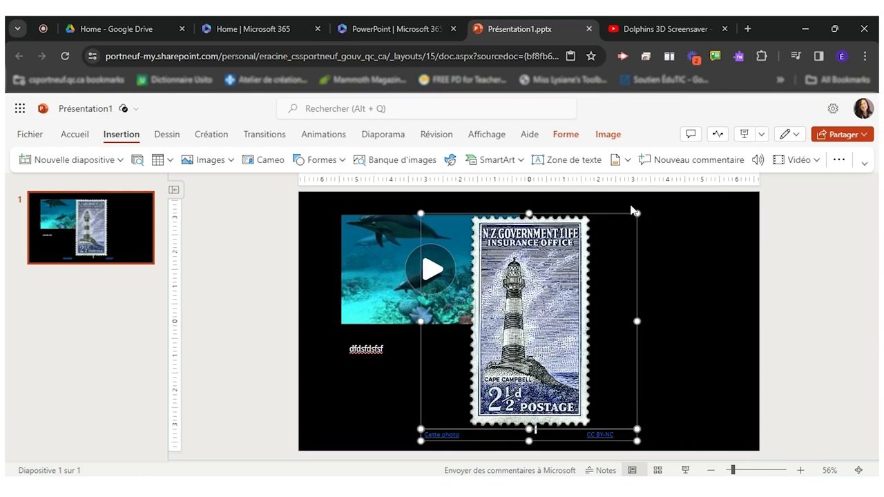
- Shrink the stamp and move it to the slide's top-right corner
left_click_drag(636, 213, 500, 351)
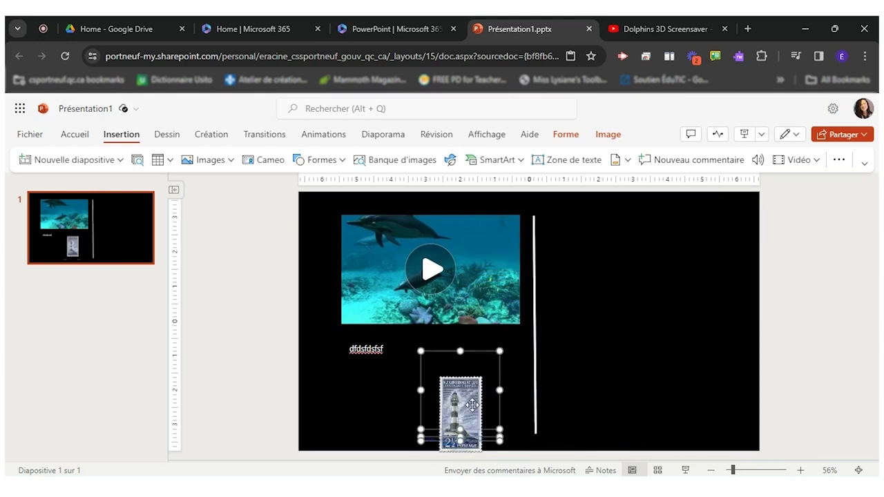
left_click_drag(473, 405, 738, 258)
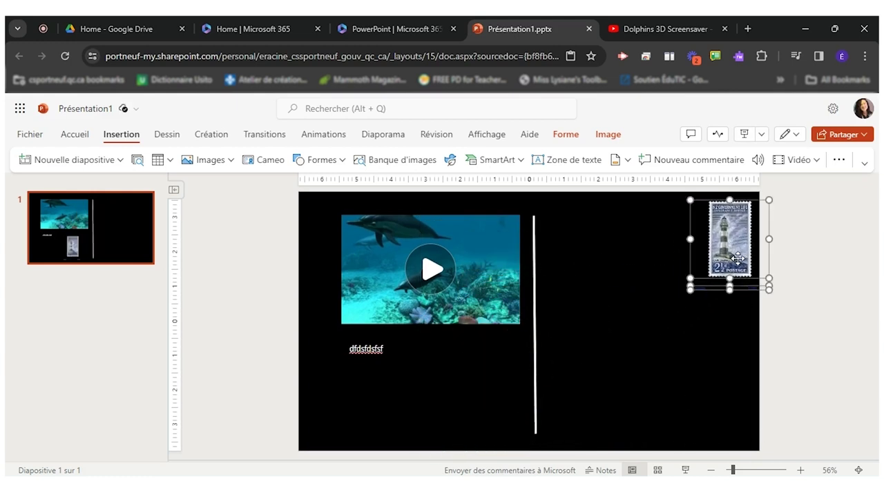
left_click(809, 368)
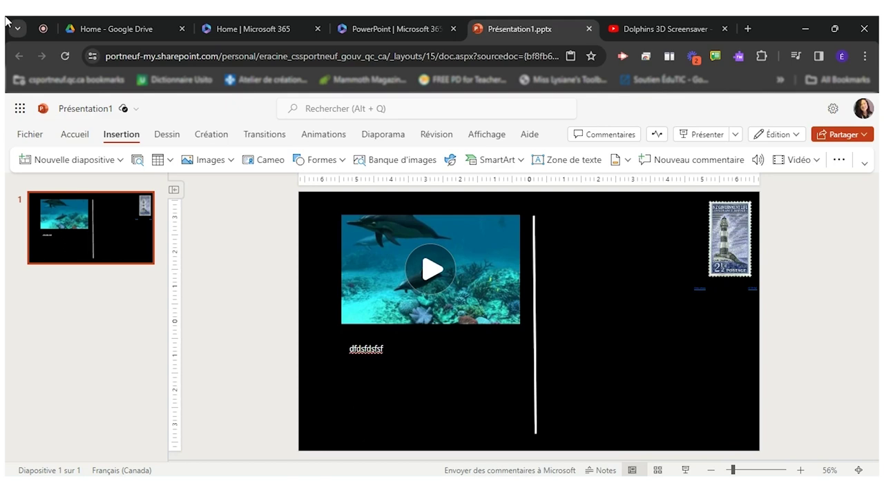
- Copy an organization view link to Présentation1 and close the confirmation
left_click(865, 135)
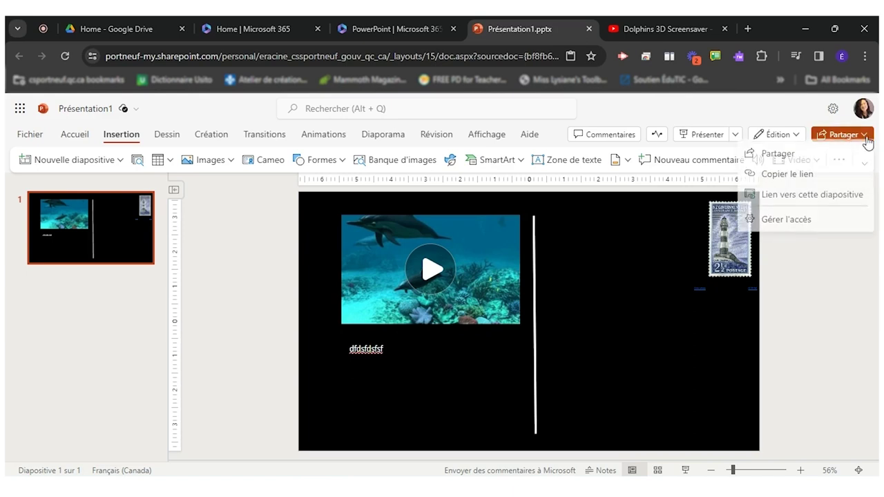
left_click(813, 181)
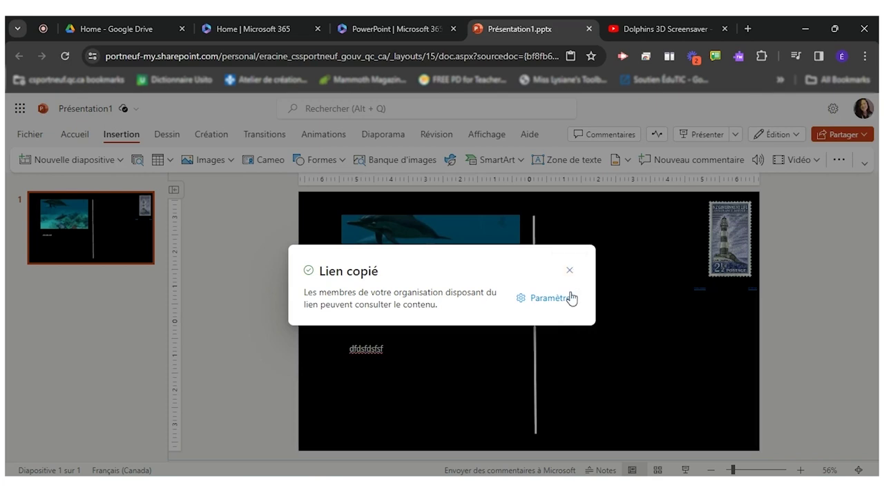
left_click(570, 271)
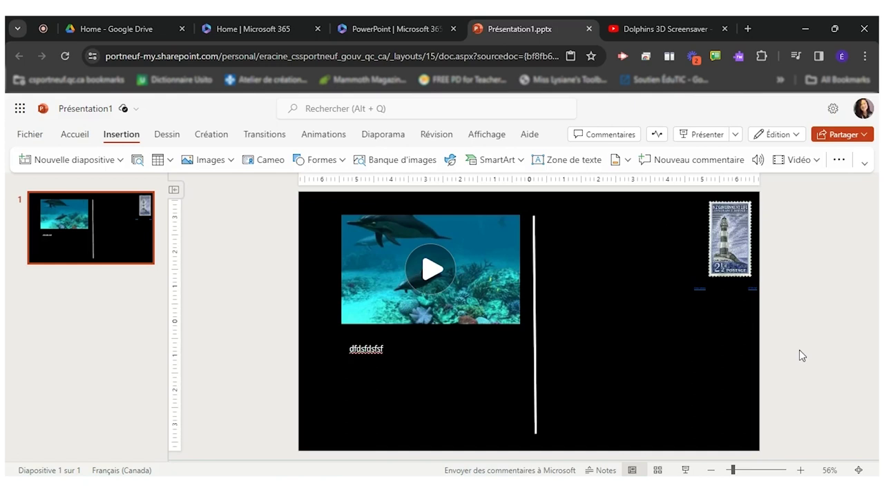